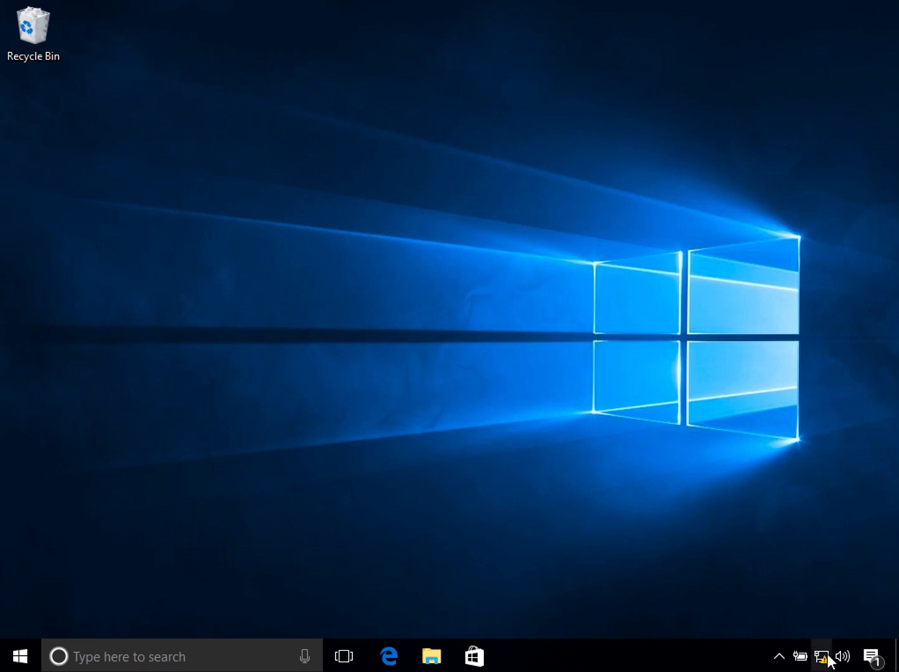
Step: Open the list of network adapters through the Network and Sharing Center and select the Ethernet connection
mouse_move(829, 661)
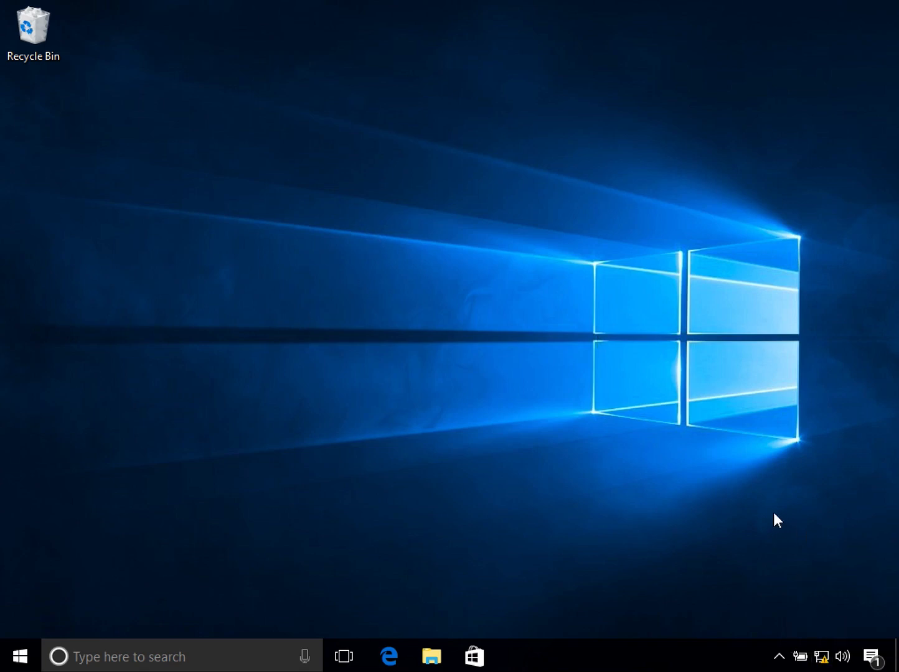
right_click(821, 656)
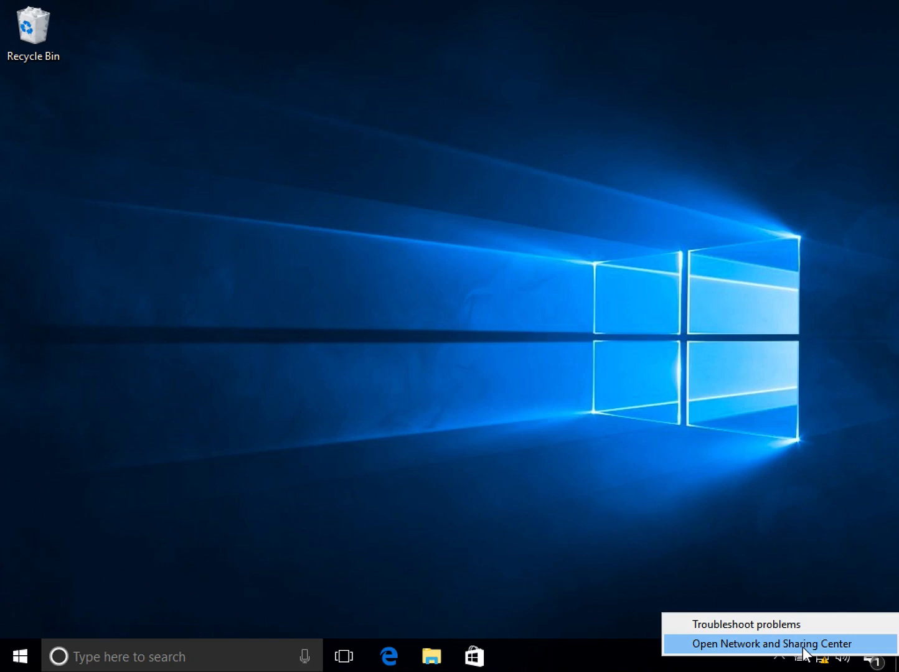
left_click(803, 647)
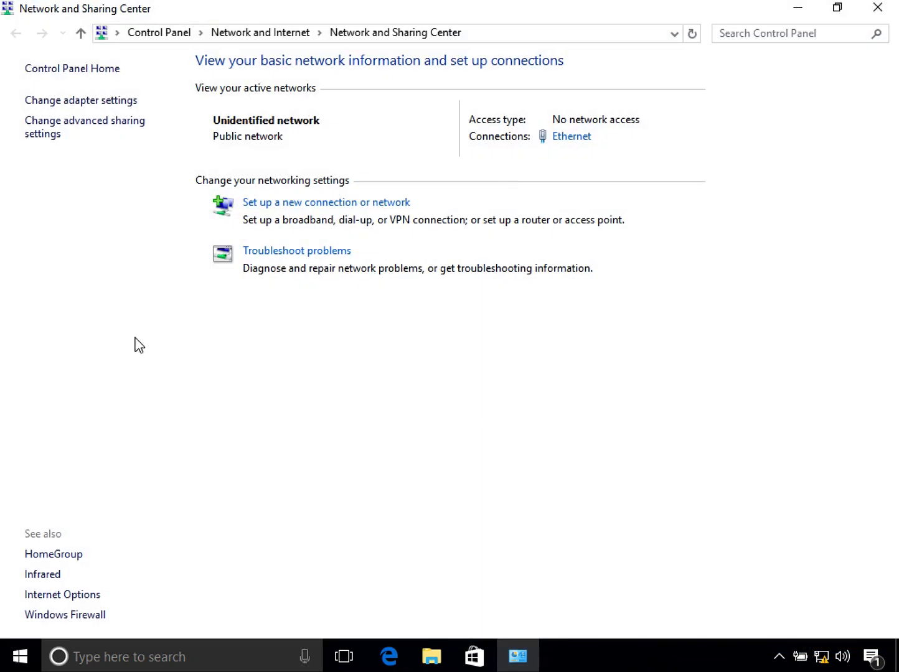
left_click(58, 101)
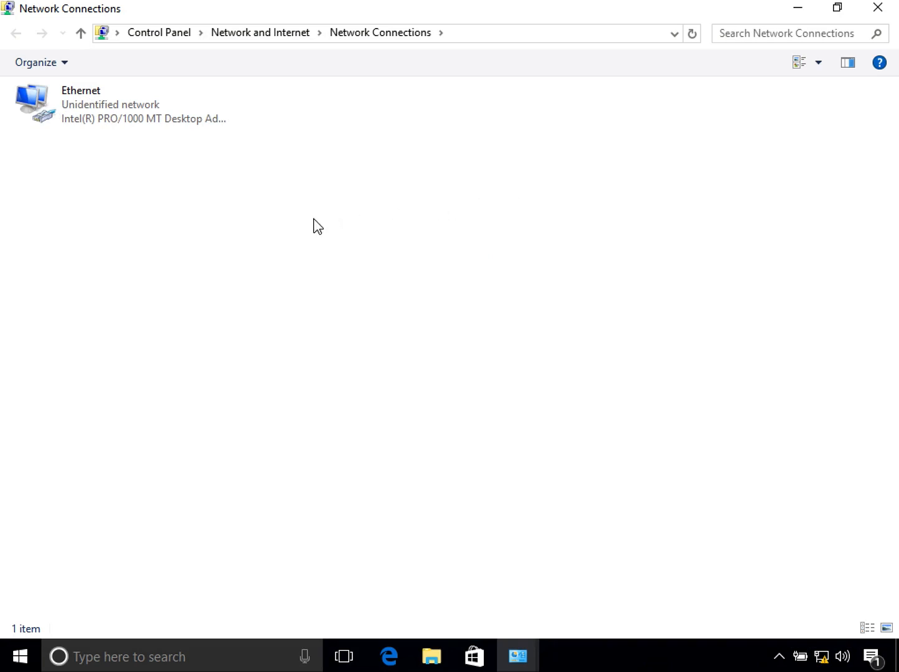
left_click(132, 121)
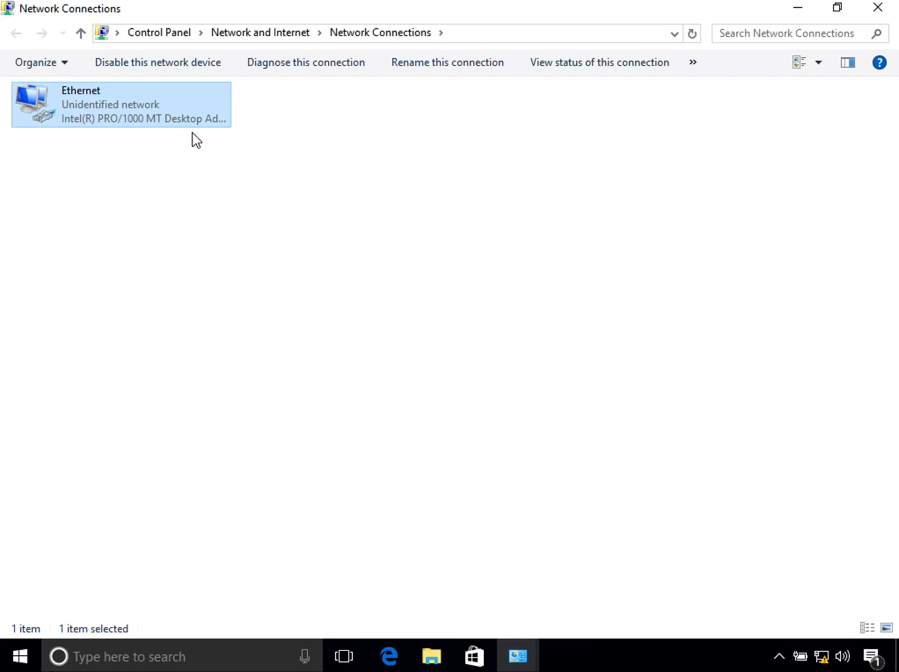
right_click(142, 100)
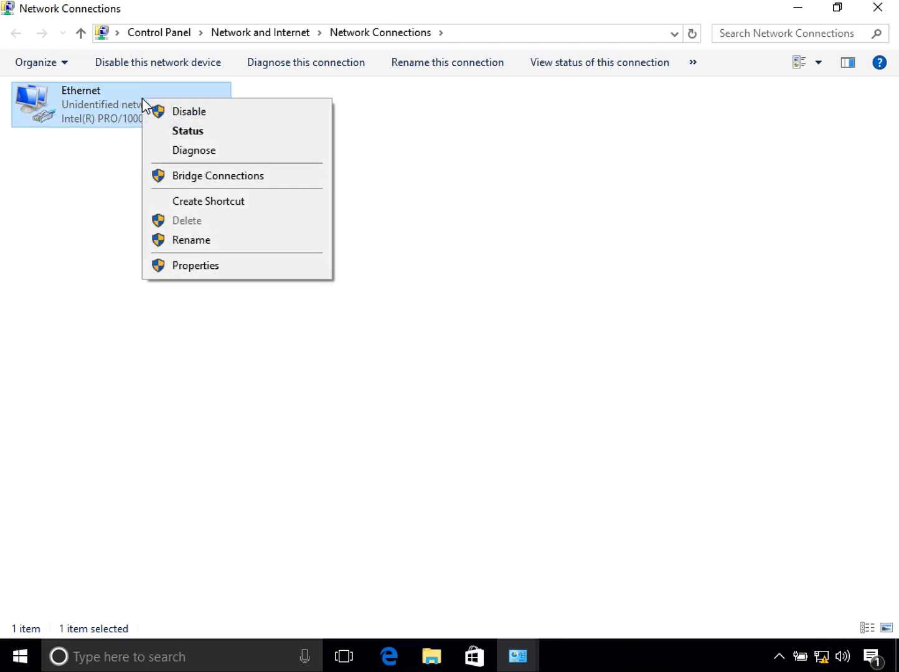
left_click(223, 269)
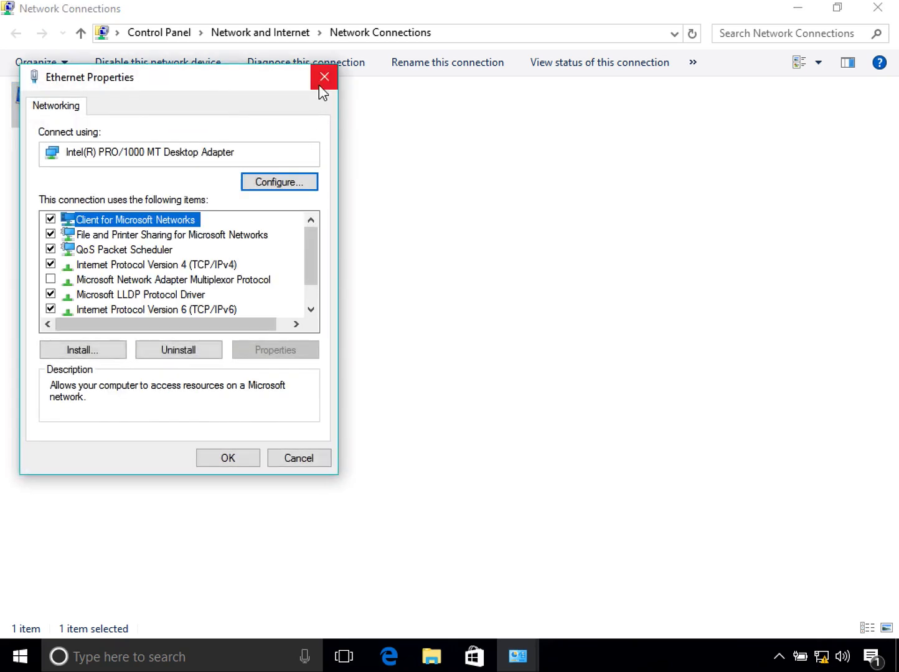
left_click(323, 79)
double_click(105, 100)
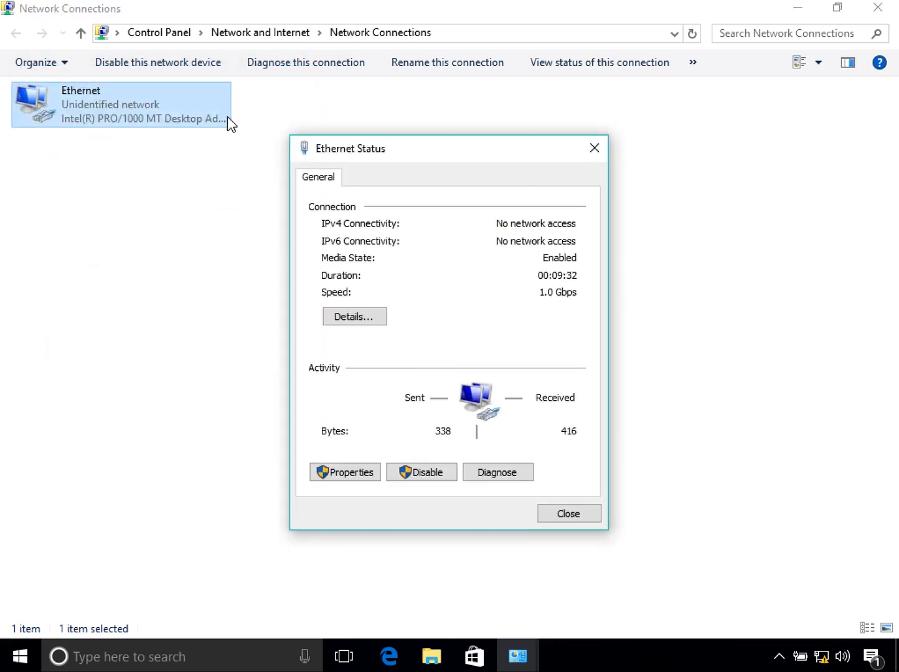
left_click(361, 478)
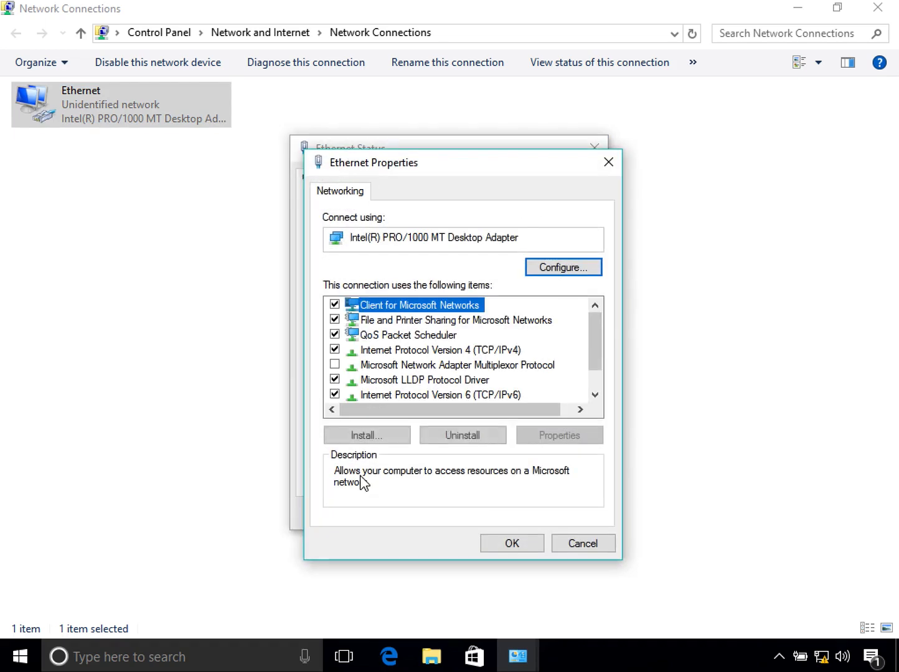
left_click(608, 164)
left_click(594, 149)
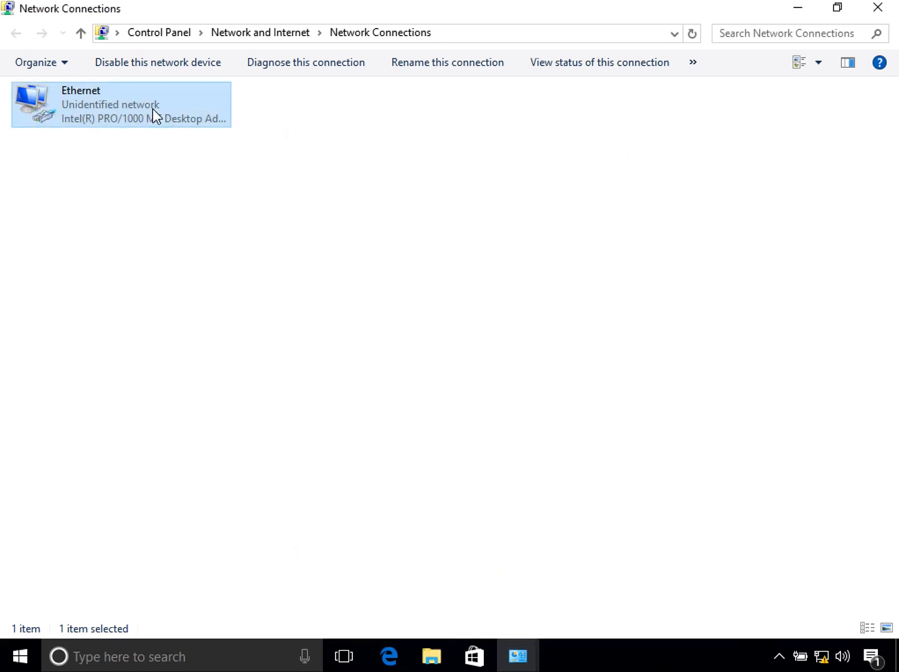
Step: Open the Internet Protocol Version 4 (TCP/IPv4) properties of the Ethernet connection
right_click(153, 109)
left_click(228, 278)
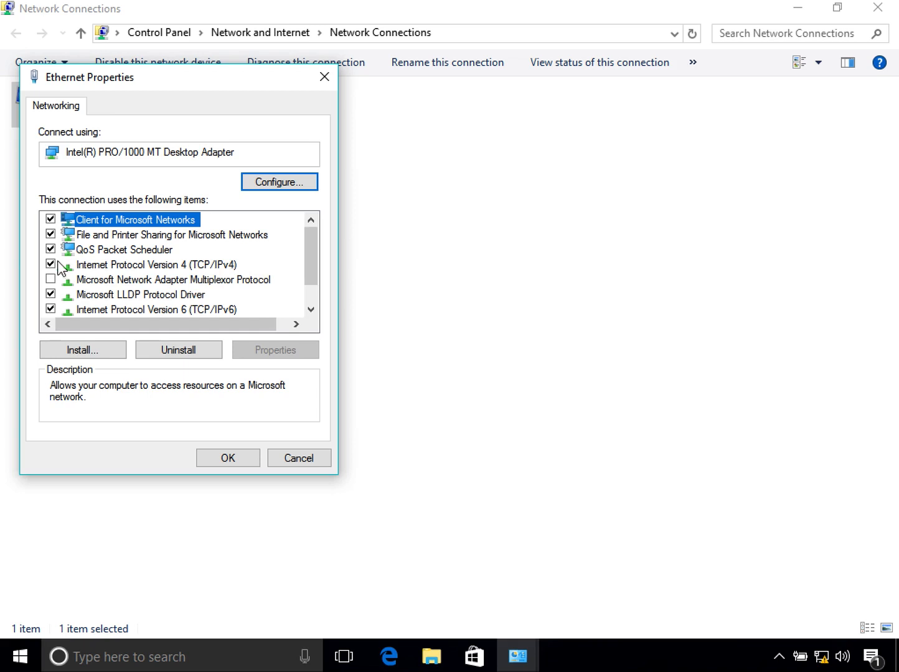
left_click(129, 264)
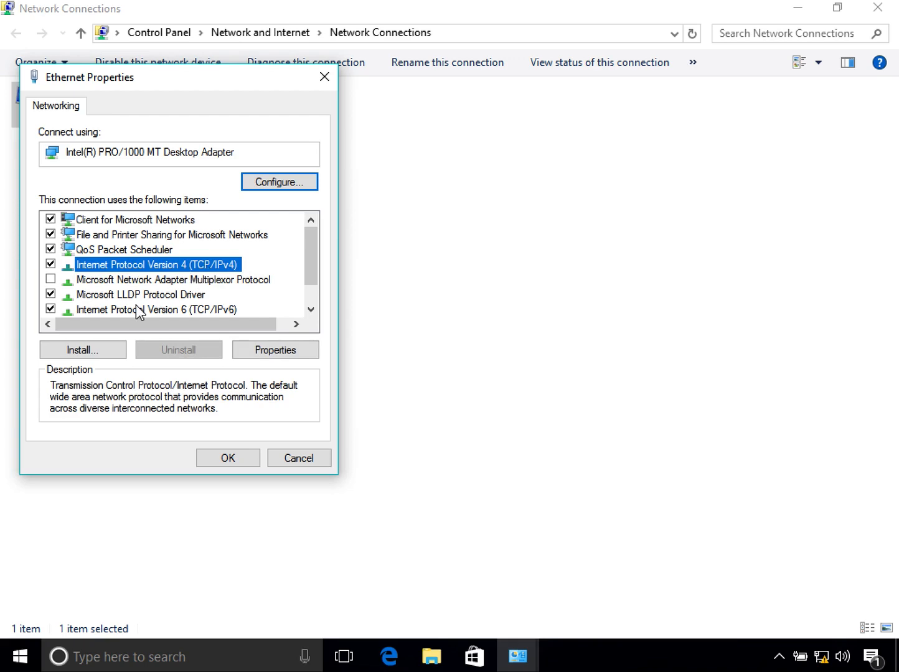
left_click(293, 355)
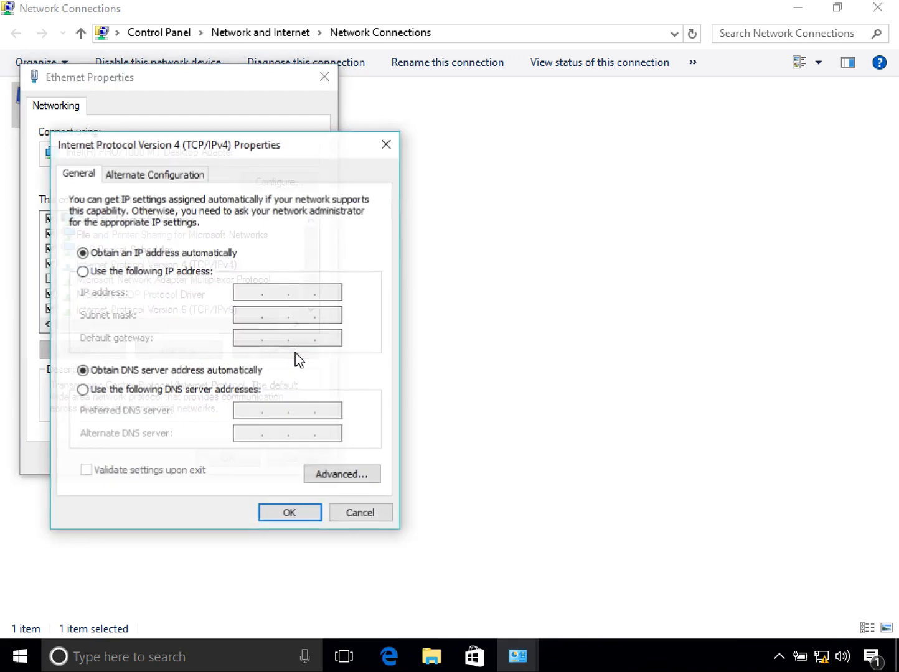
left_click(386, 144)
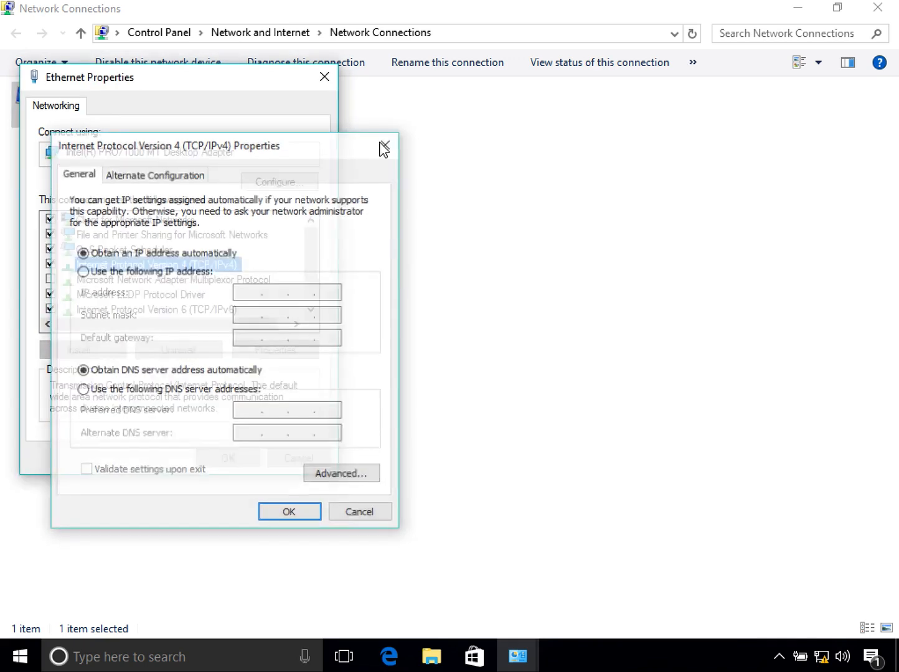
double_click(183, 266)
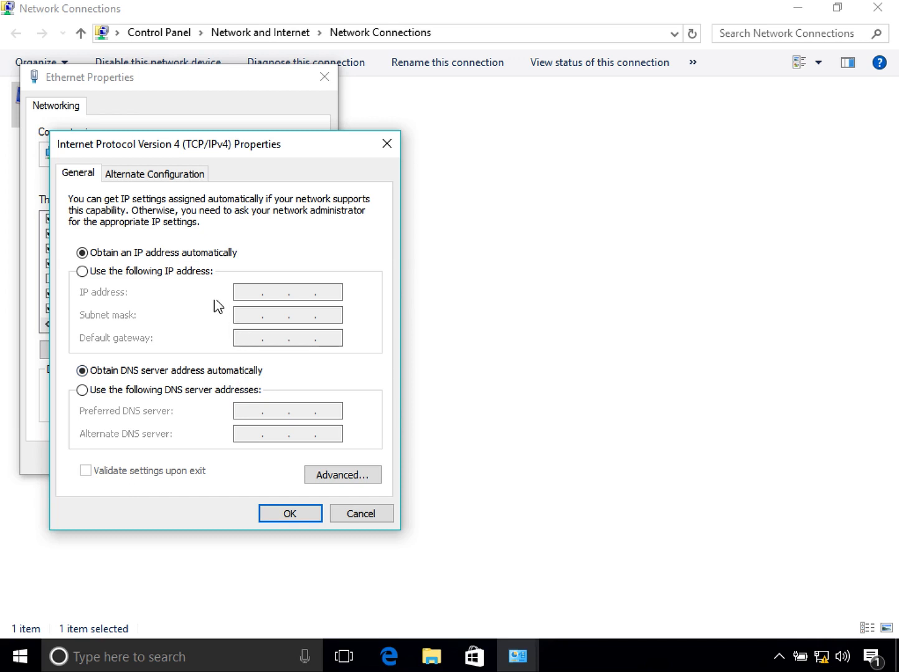
Step: Switch the connection to a manually assigned address and set the IP address to 192.168.43.104
left_click(185, 274)
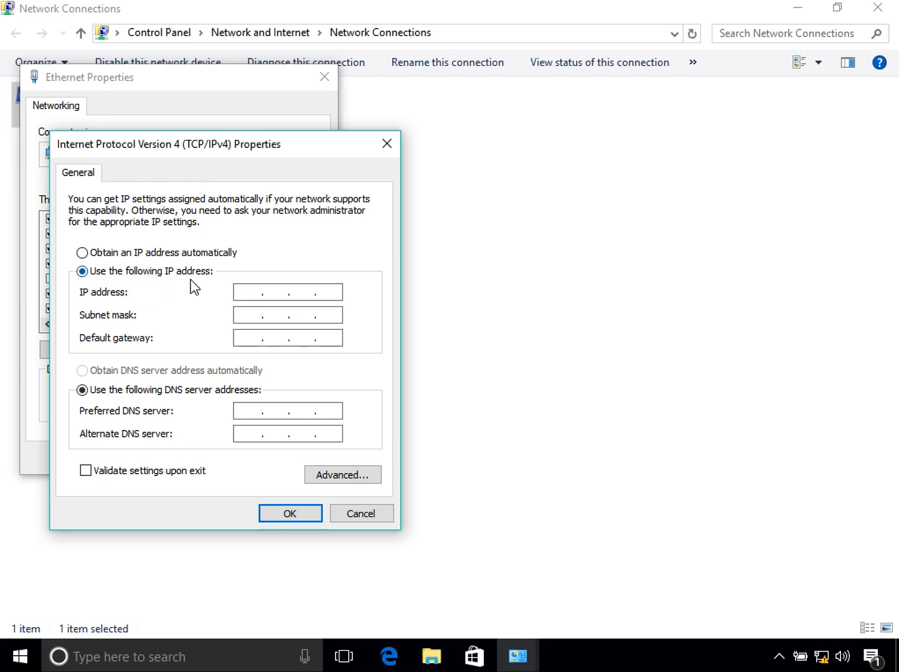
left_click(249, 291)
type("192168431")
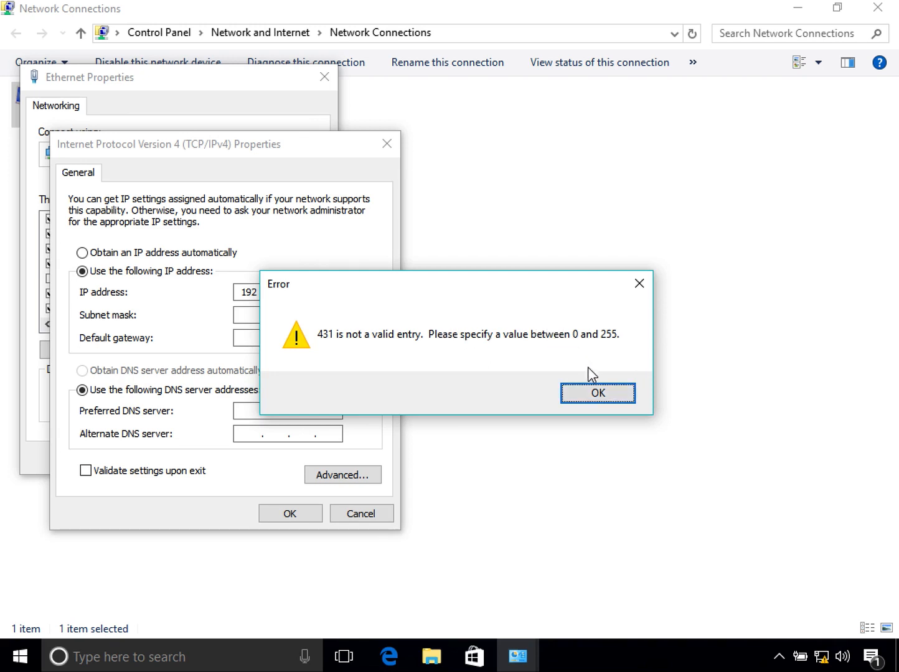
left_click(597, 391)
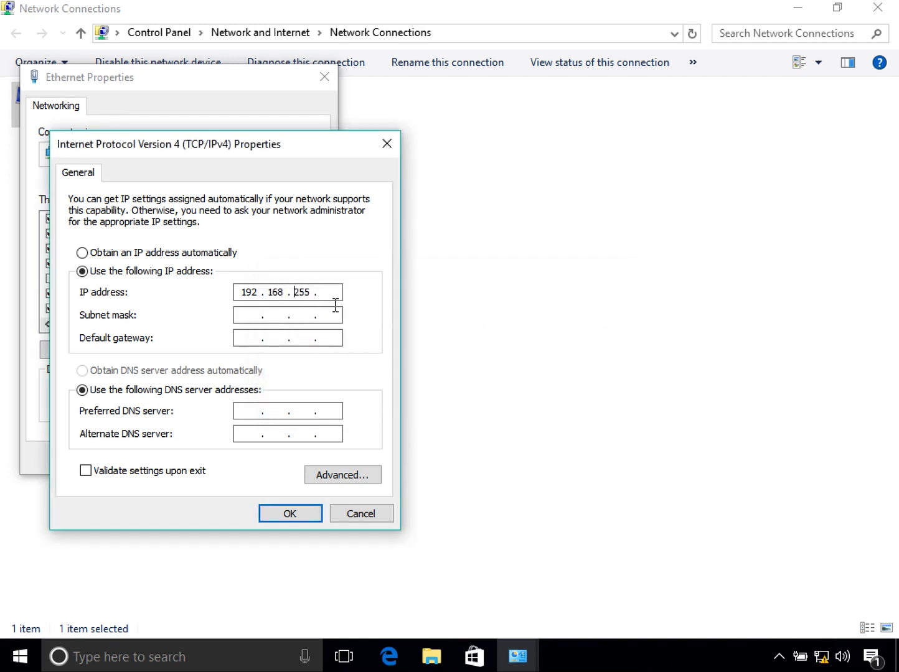
key("Right")
key("Right")
key("Right")
key("BackSpace")
key("BackSpace")
key("BackSpace")
type("43.104")
Step: Fill in the subnet mask 255.255.255.0 and set the default gateway to 192.168.43.1
left_click(250, 291)
left_click(250, 315)
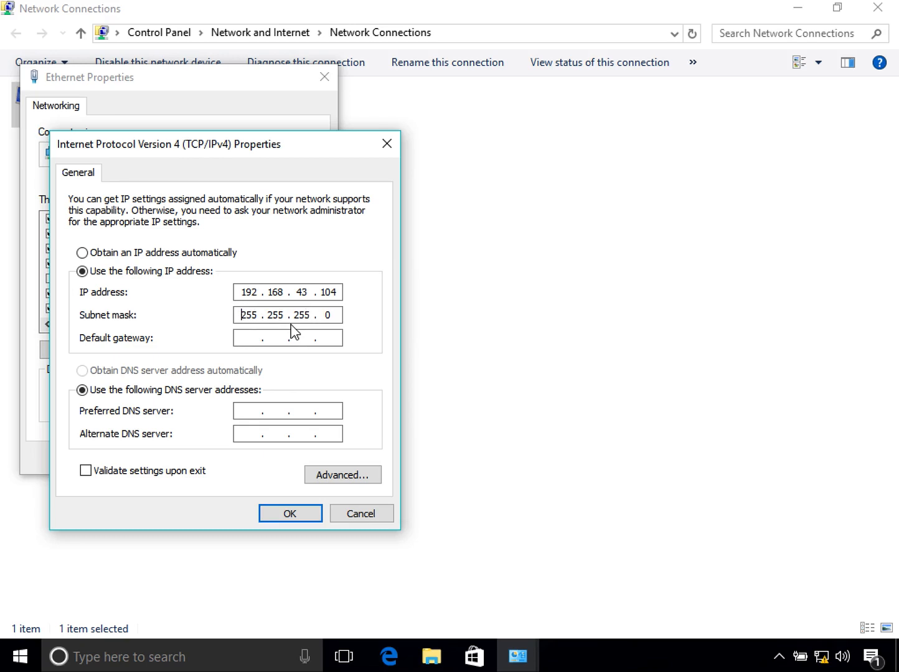
left_click(245, 337)
type("192 . 168 . 43 . 1")
Step: Set the preferred DNS server to 8.8.8.8 and the alternate DNS server to 4.4.2.2
left_click(247, 411)
type("8.8.8.8")
left_click(246, 432)
type("4.4.2.2")
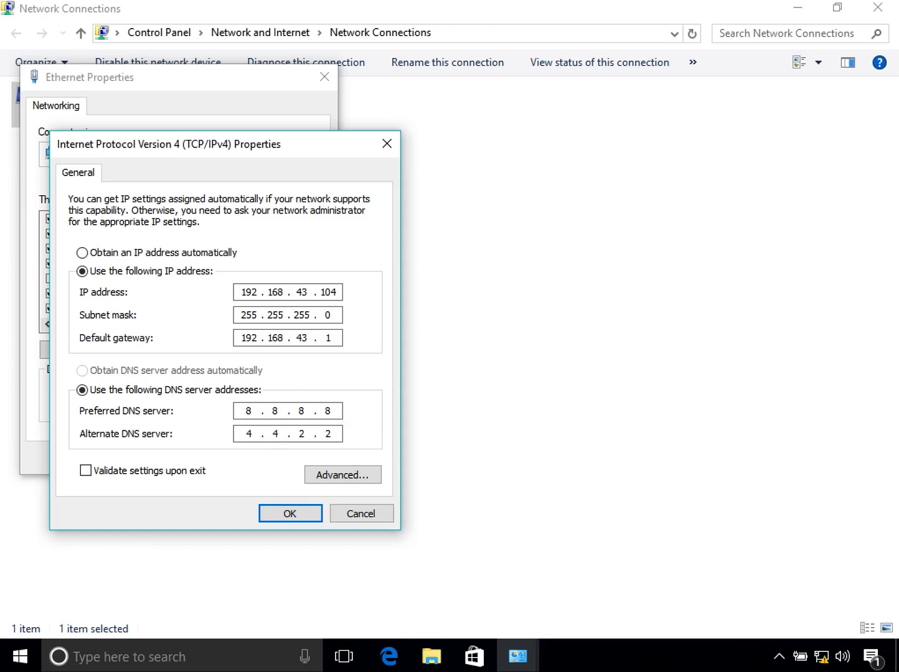
Step: Save the IPv4 and Ethernet settings and close the network configuration windows
left_click(294, 518)
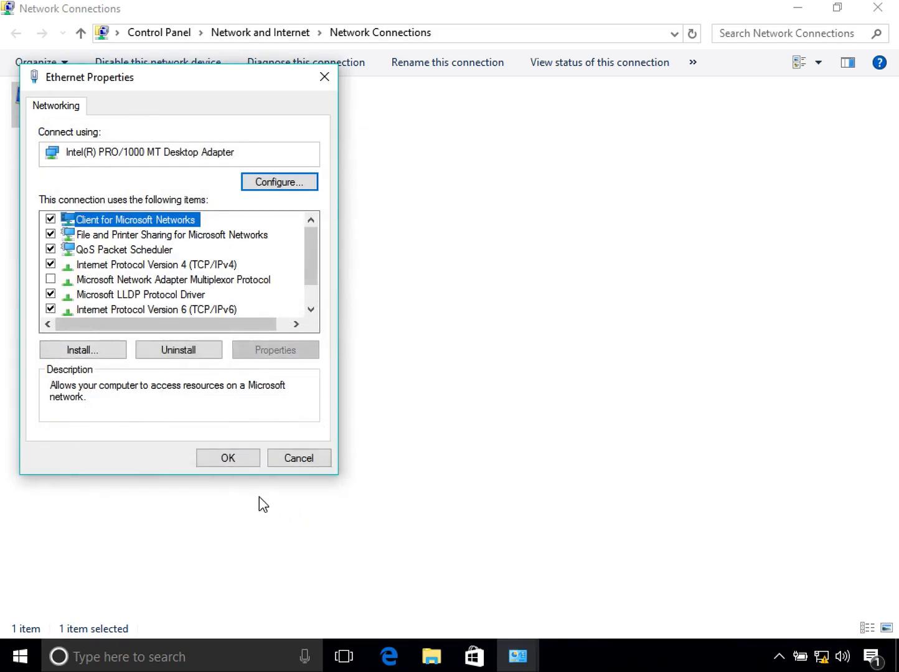
left_click(237, 465)
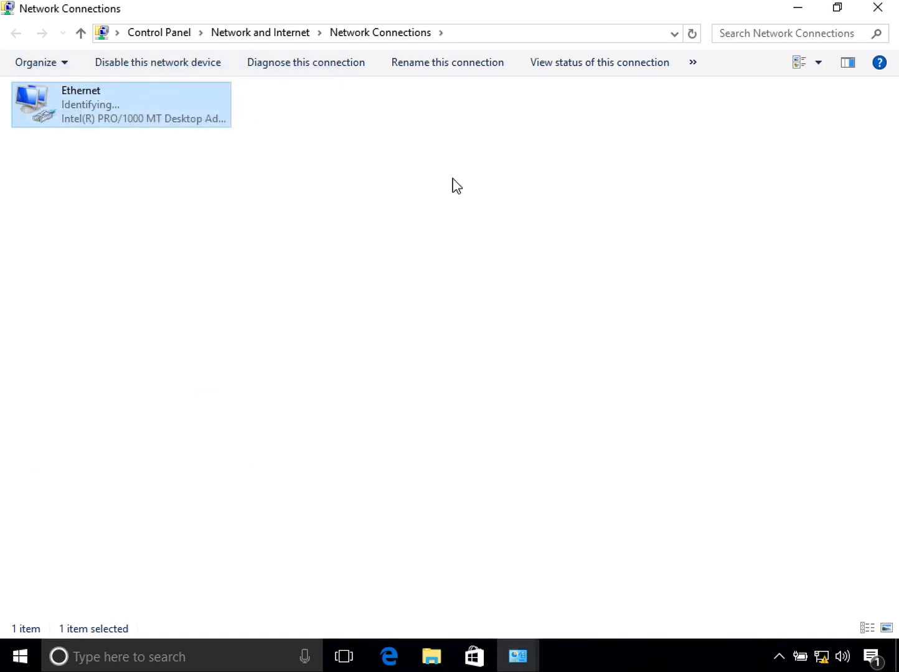
left_click(887, 9)
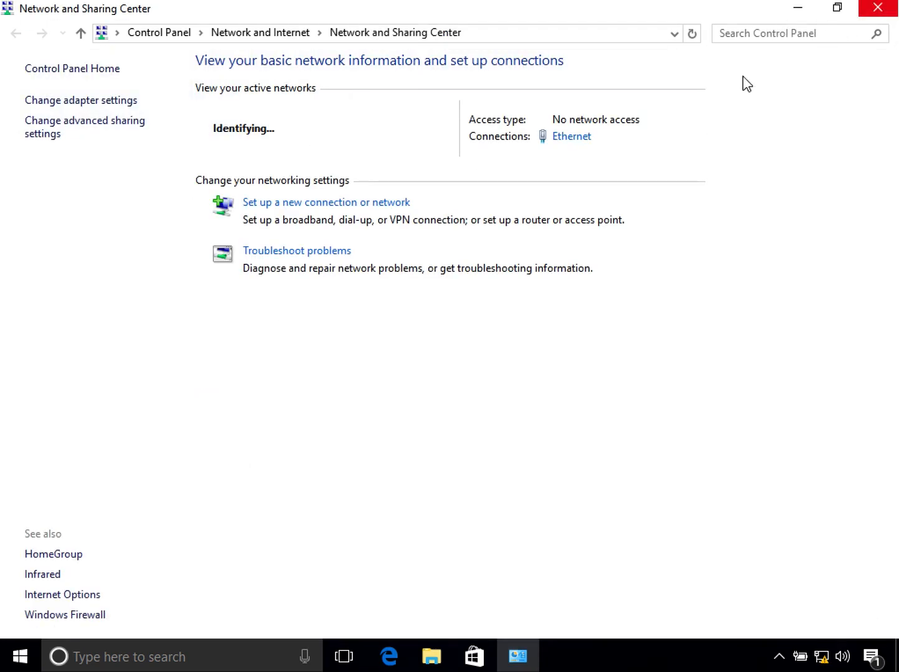
left_click(877, 8)
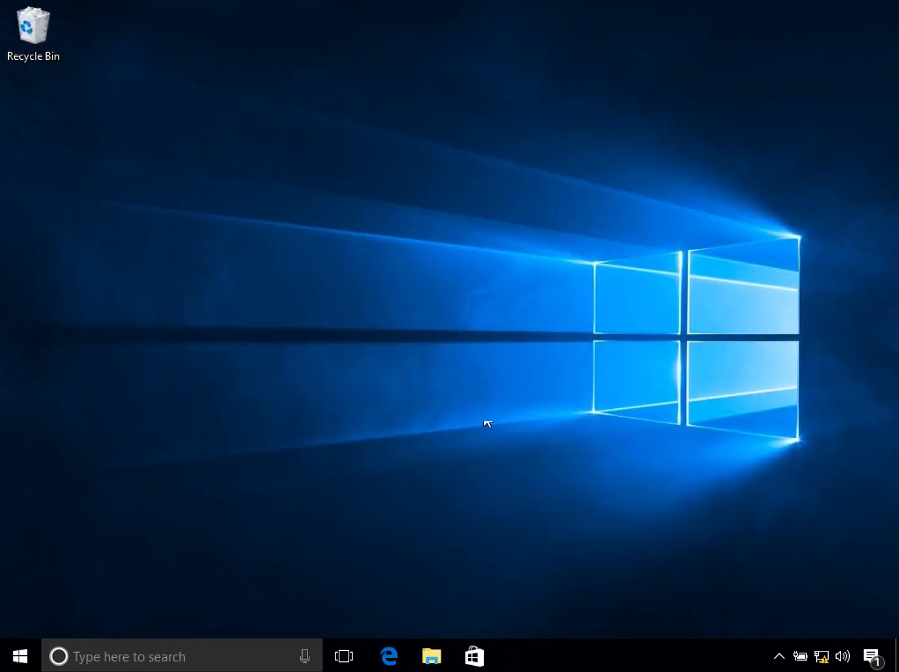
Step: Switch to Command Prompt and run ipconfig to show the computer's IP configuration
left_click(228, 655)
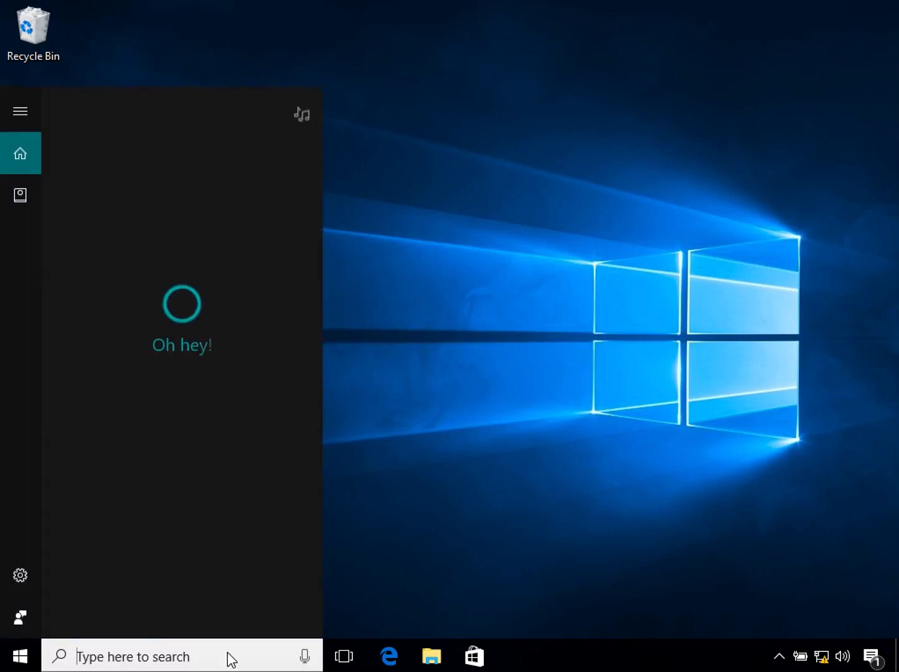
type("cmd")
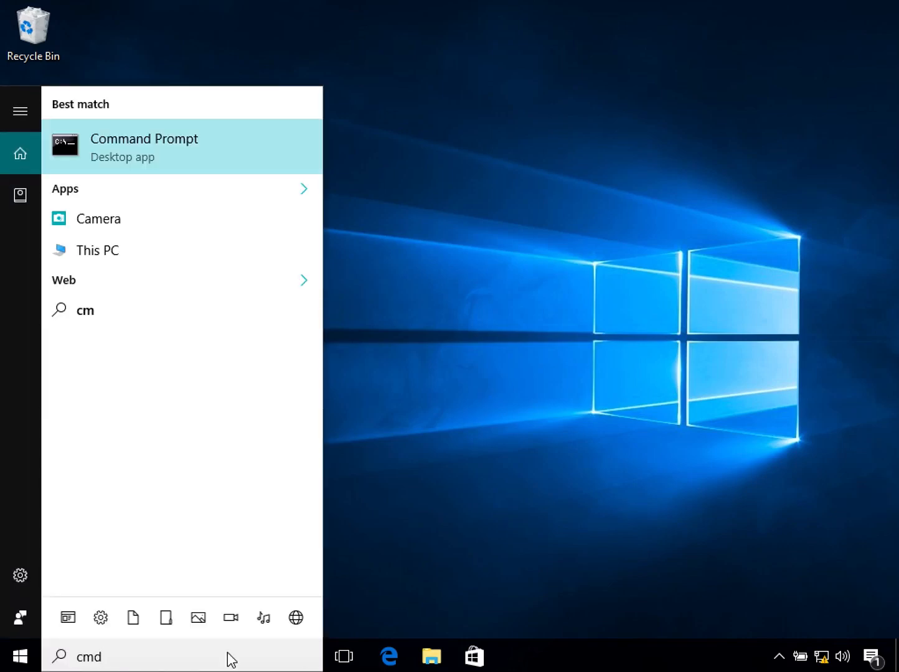
key("Return")
type("ip")
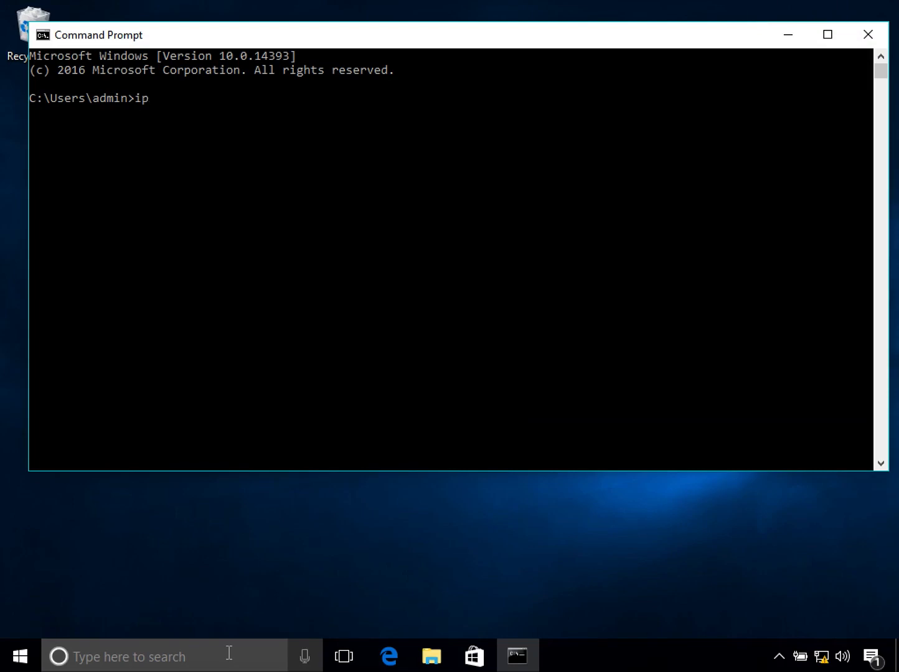
type("config")
key("Return")
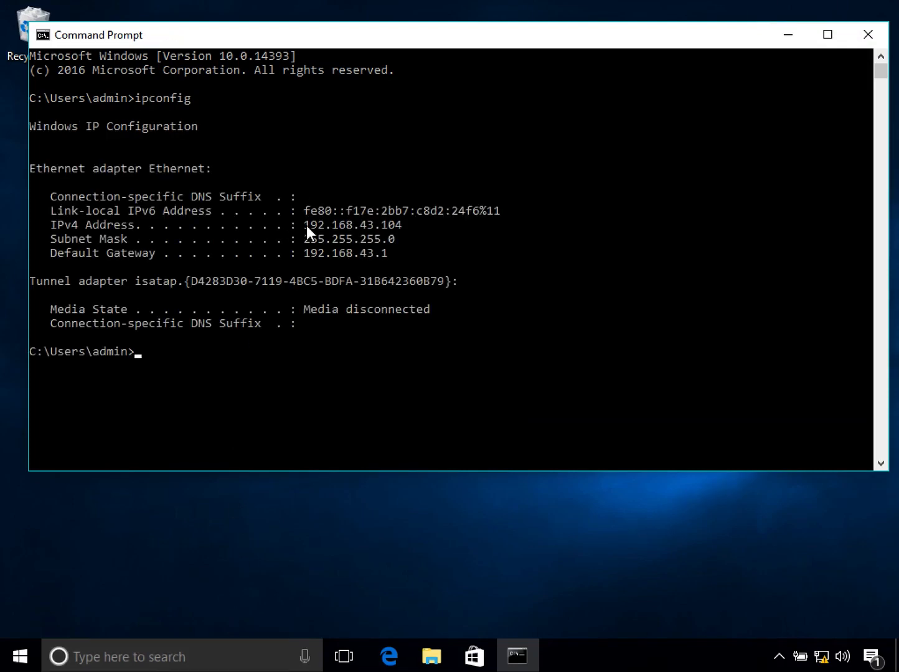
Step: Highlight the IPv4 address, subnet mask and default gateway in the ipconfig output to check them
left_click_drag(307, 226, 401, 227)
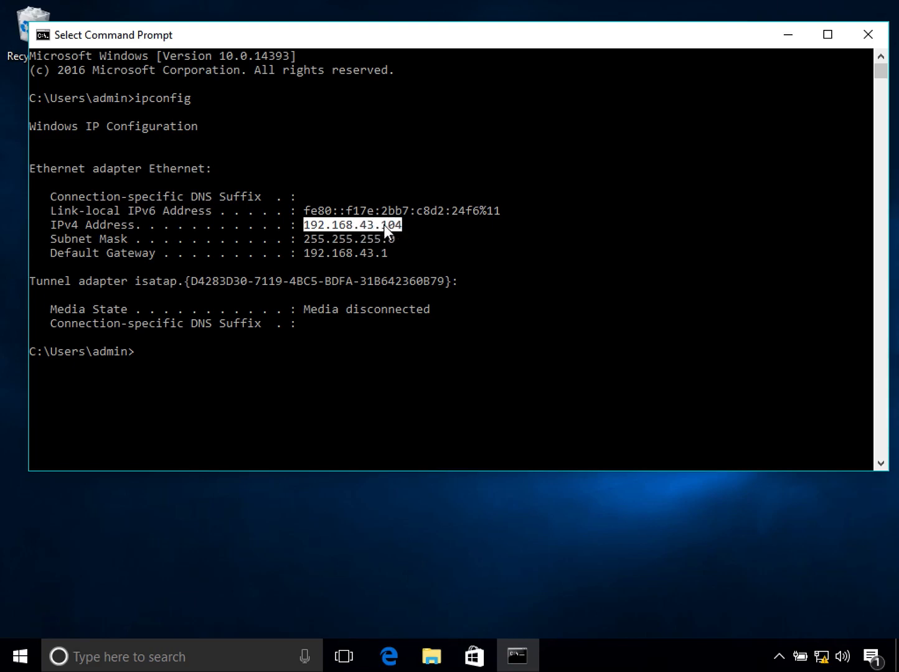
left_click_drag(306, 239, 391, 242)
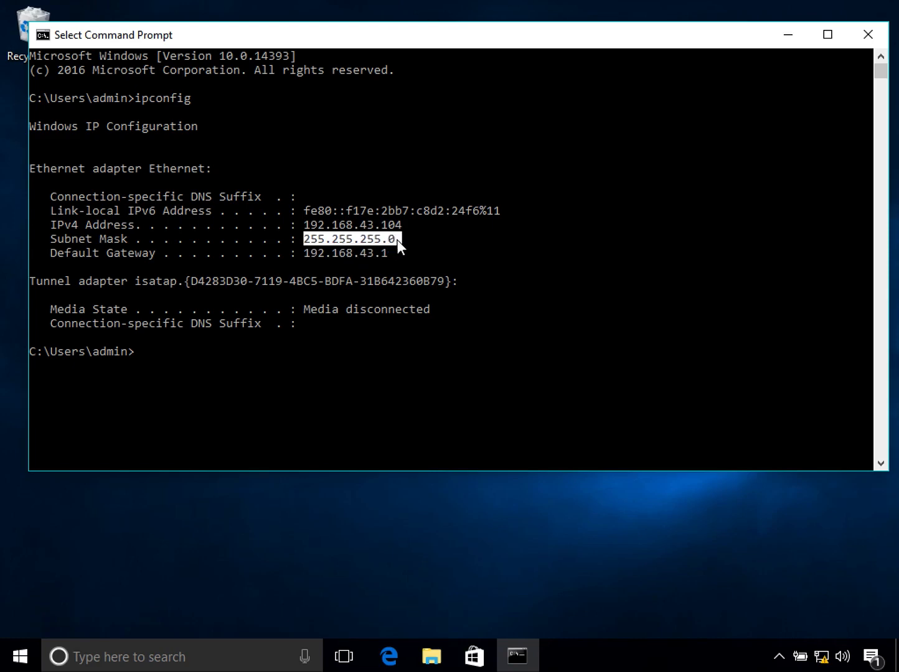
left_click_drag(302, 254, 390, 257)
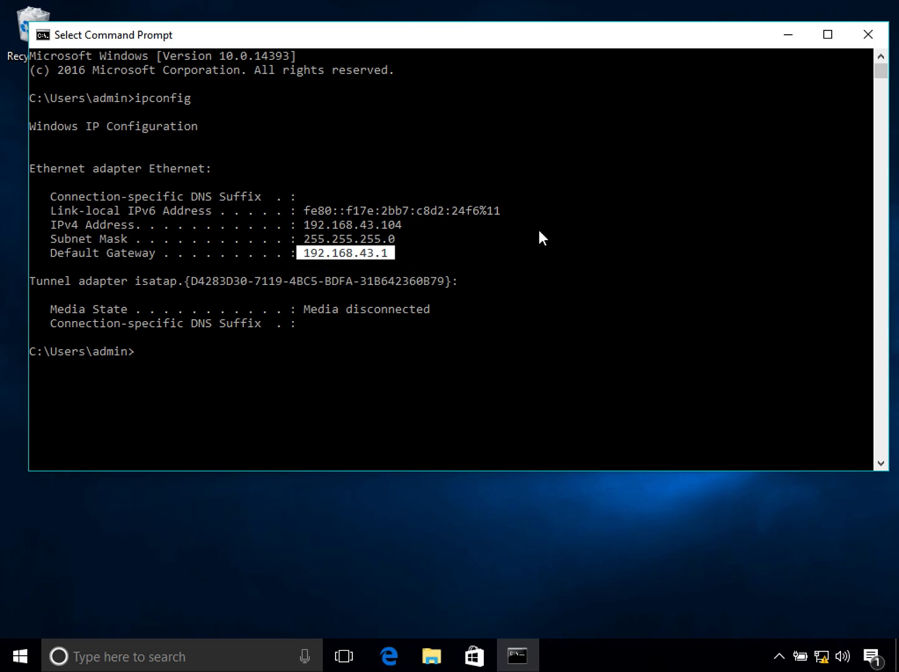
Step: Clear the console, run ipconfig /all and review the detailed configuration from its beginning
type("cls")
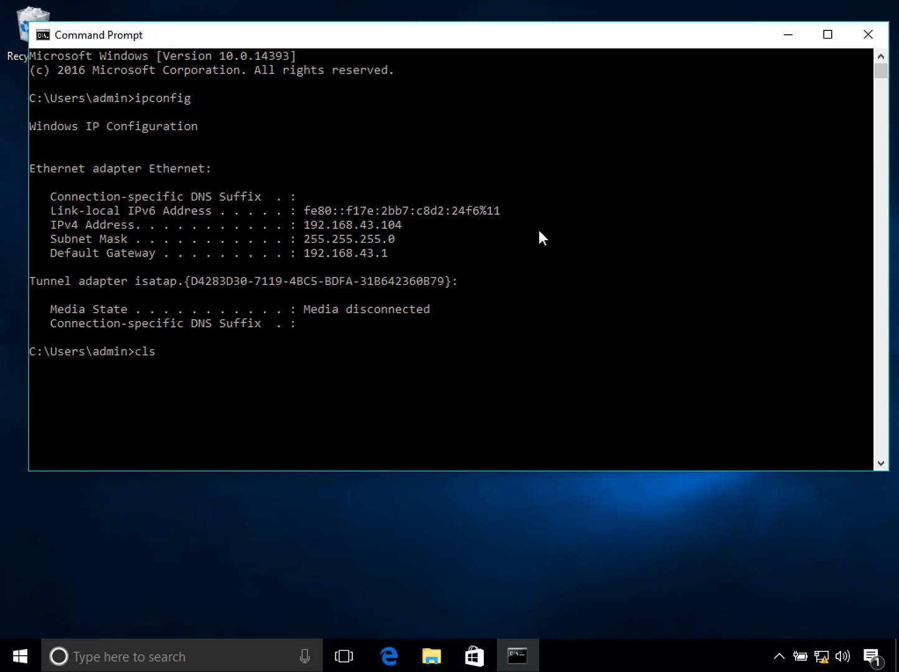
key("Return")
type("ipco")
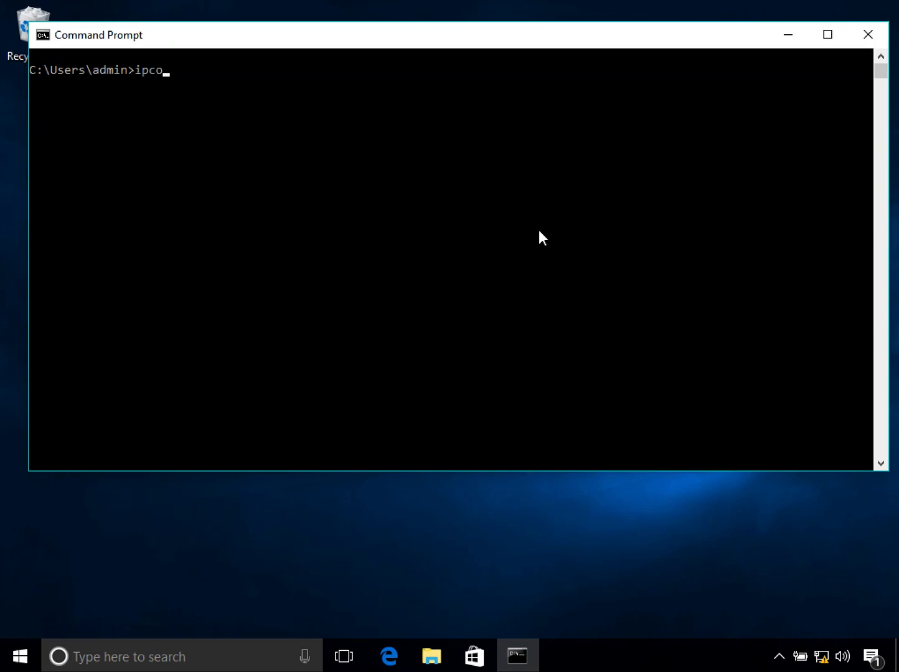
type("nfig /all")
key("Return")
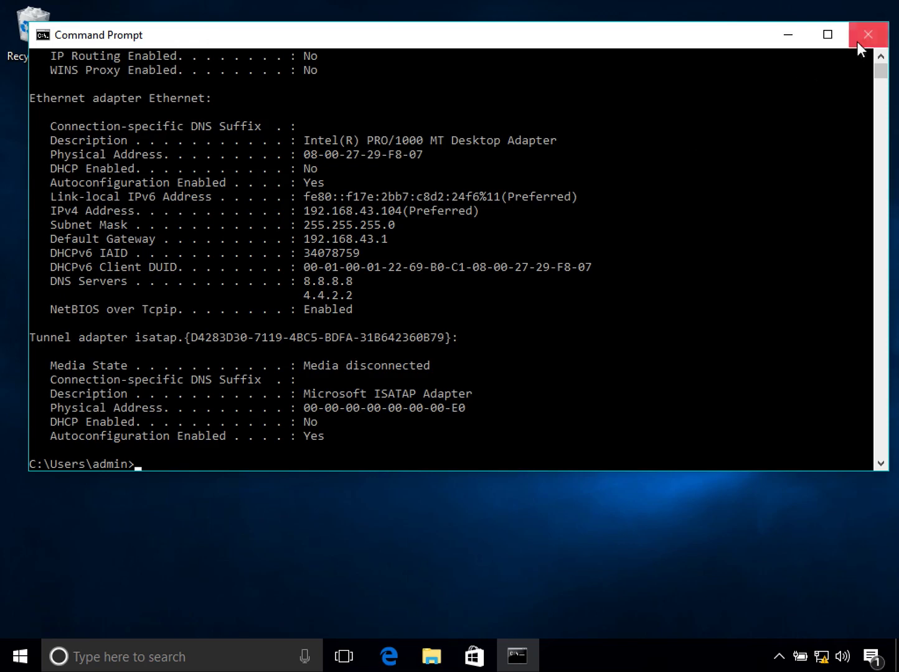
left_click(880, 56)
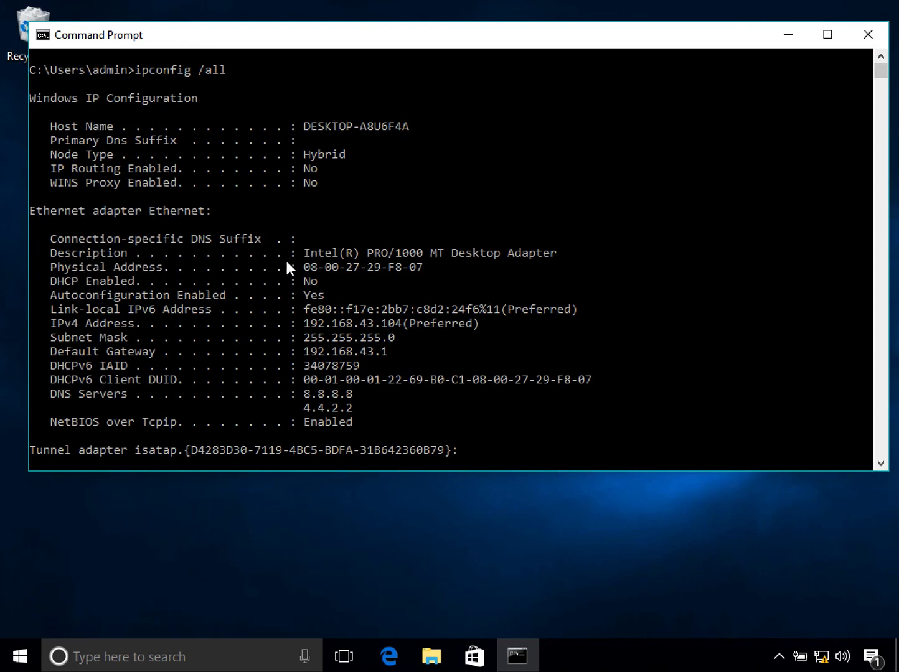
Step: Highlight the Ethernet adapter's description, physical address, autoconfiguration status and link-local IPv6 address in the ipconfig /all output to check them
left_click(304, 252)
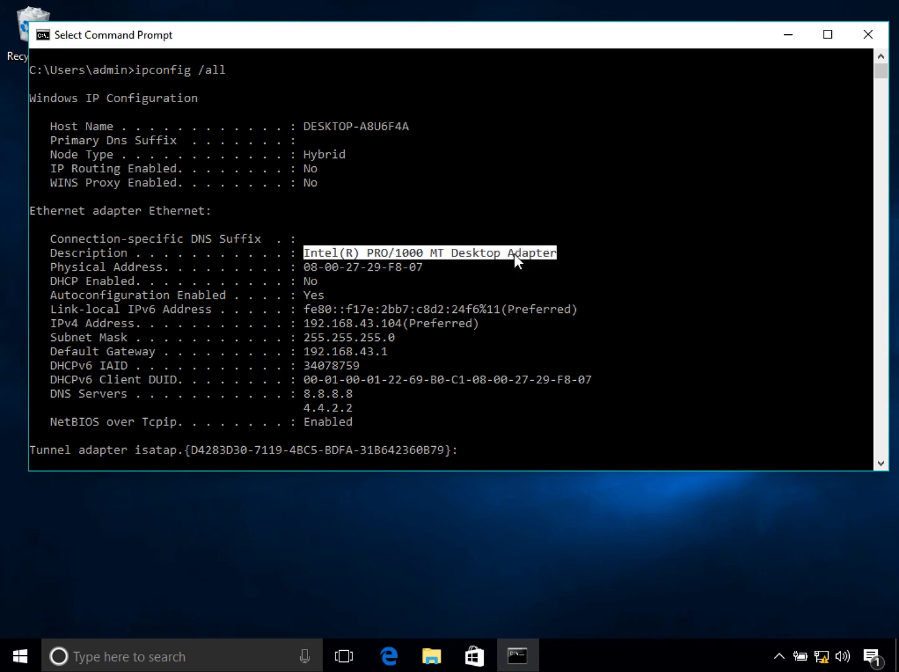
left_click(306, 266)
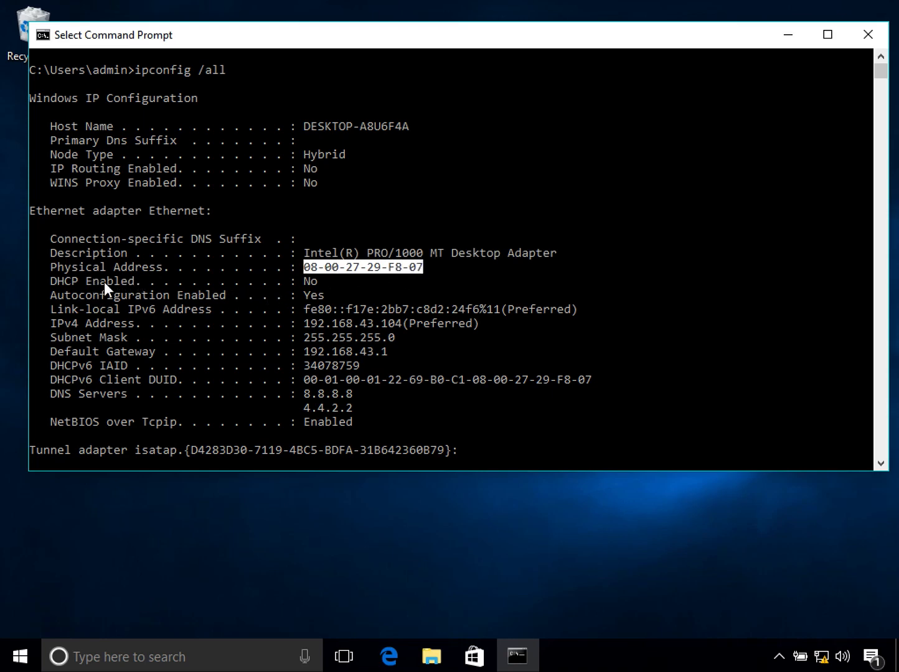
left_click(299, 283)
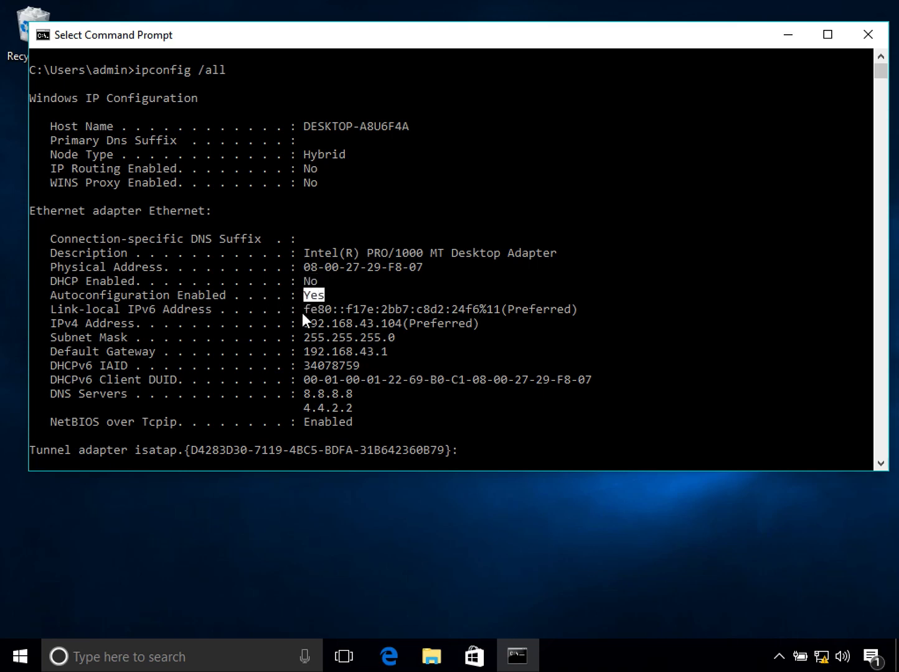
left_click_drag(302, 309, 488, 311)
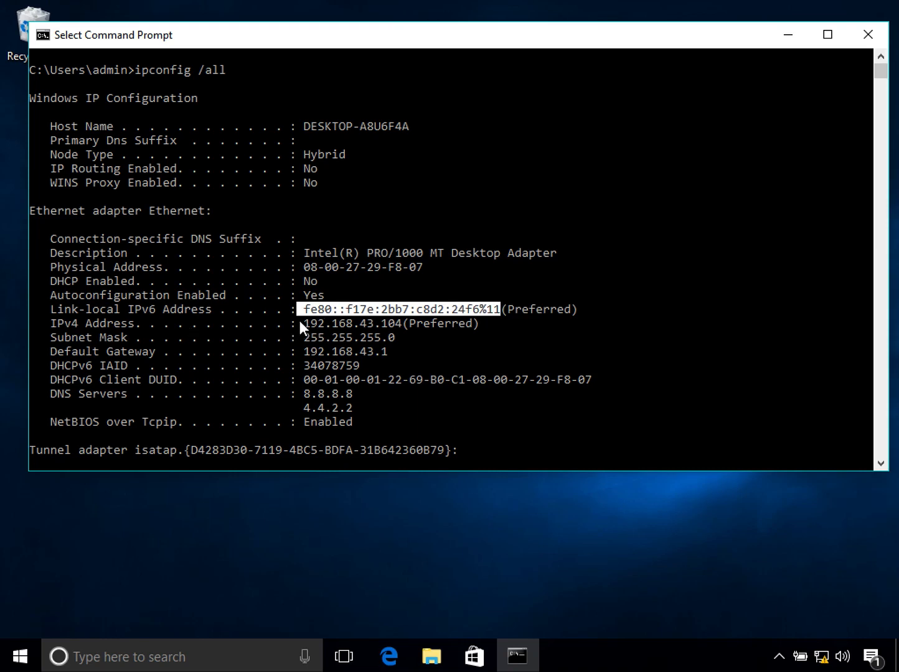
Step: Highlight the Ethernet adapter's IPv4 address, subnet mask, default gateway and DNS servers to check the static settings
left_click_drag(301, 322, 352, 322)
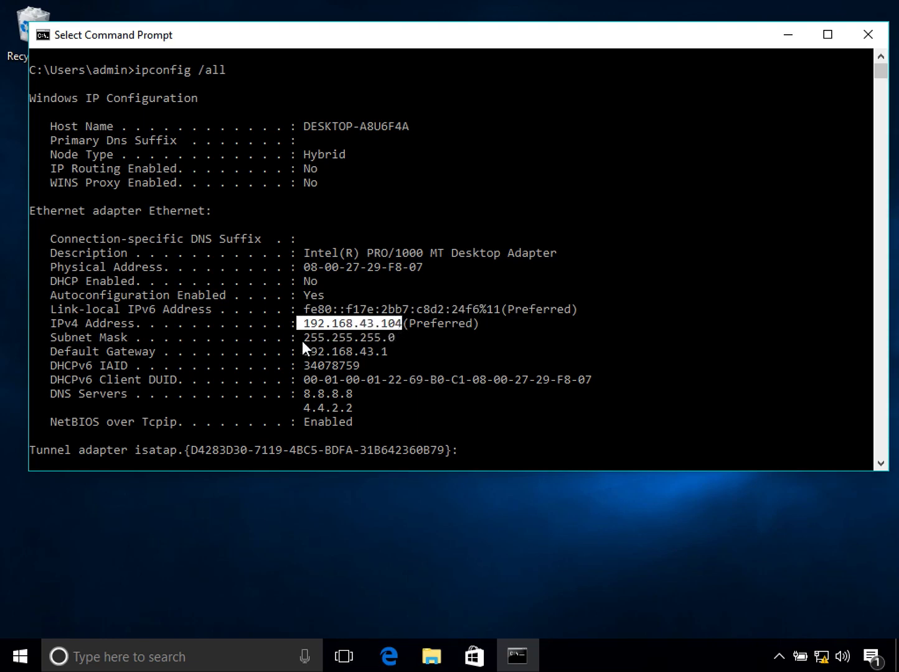
left_click_drag(302, 341, 361, 338)
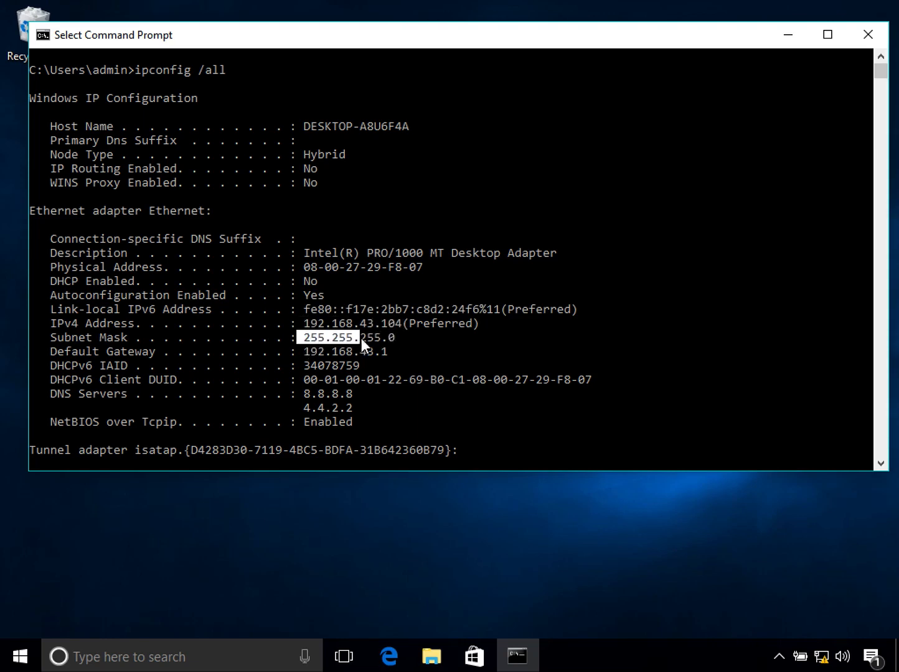
left_click(305, 352)
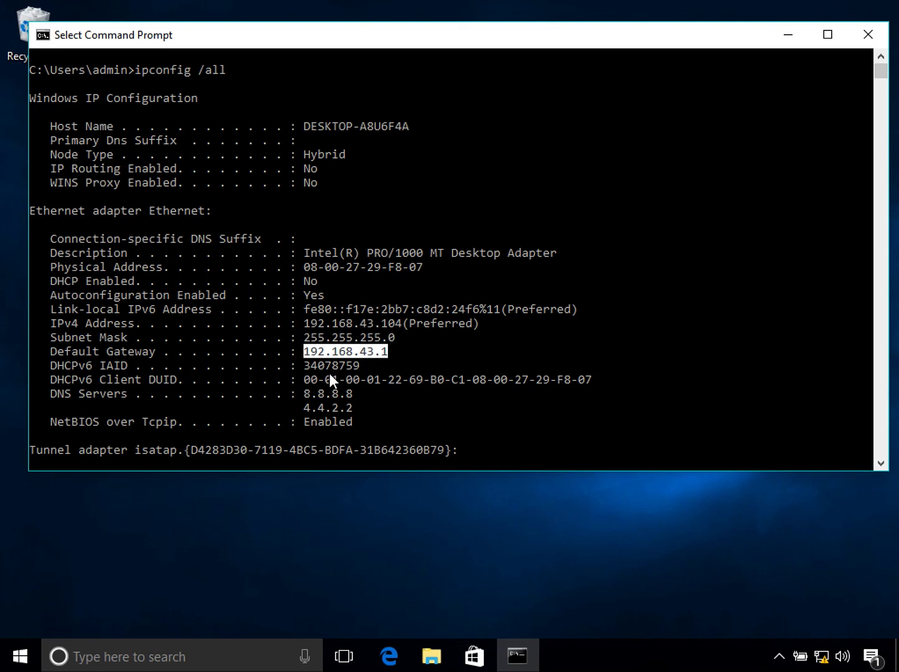
left_click(54, 394)
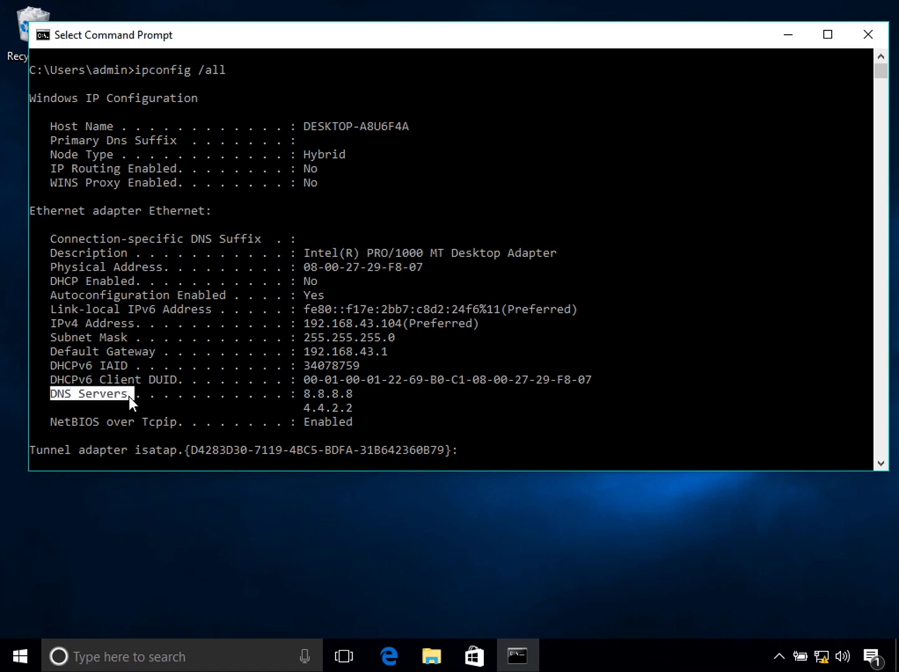
left_click_drag(308, 393, 336, 407)
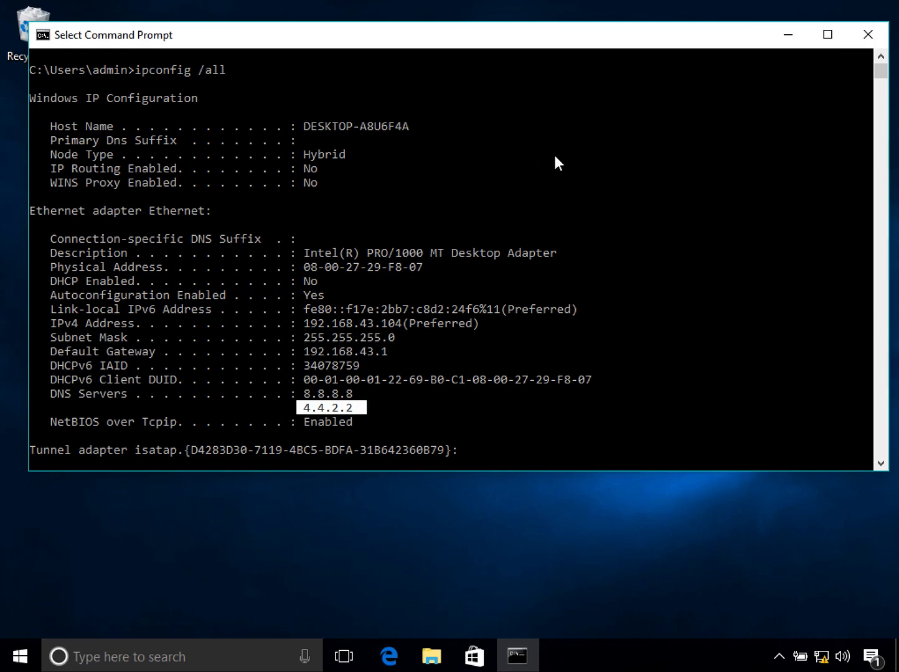
Step: Try to ping 192.168.32.105 and abort the running ping
type("ping 1")
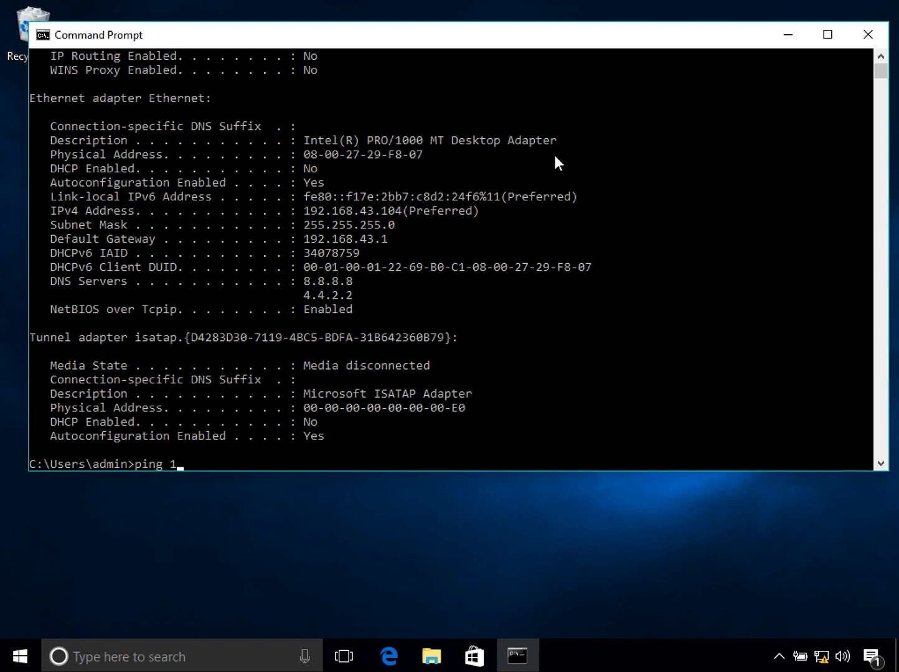
type("92.168.32.105")
key("Return")
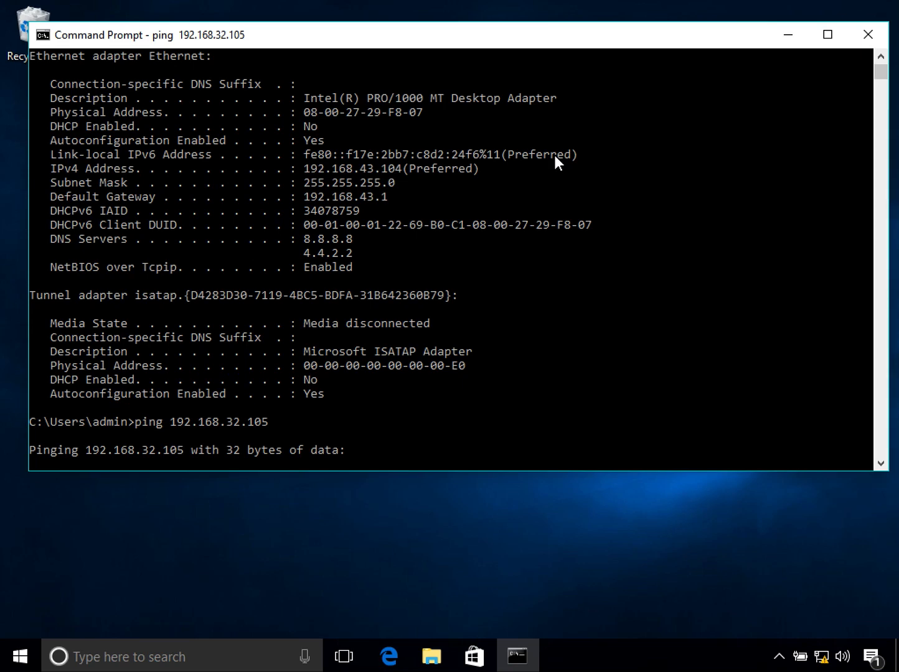
key("ctrl+c")
Step: Recall the previous ping command, correct its target to 192.168.43.105, run it and minimize the Command Prompt window
key("Up")
key("Left")
key("Left")
key("Left")
key("Left")
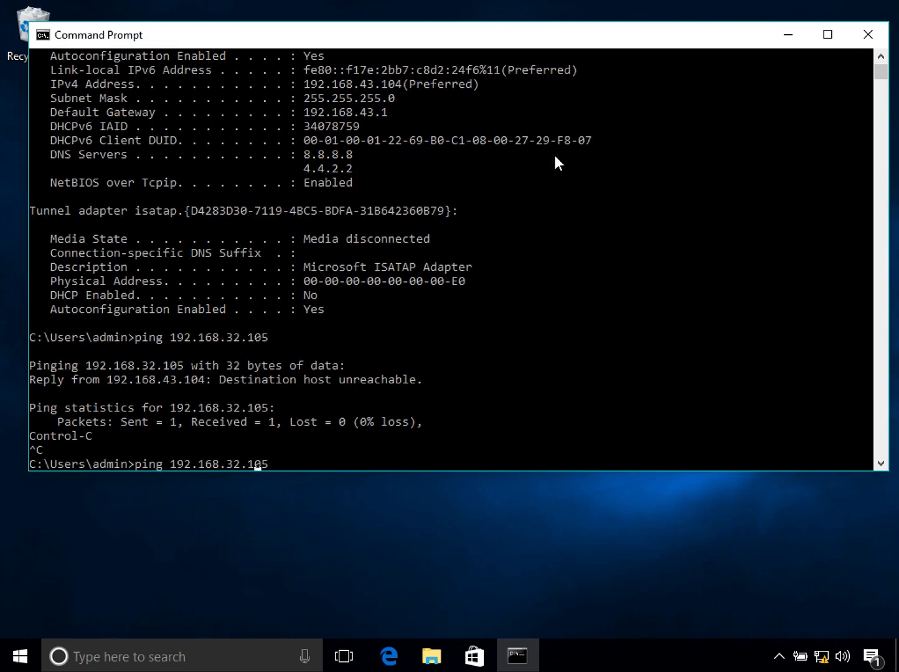
key("BackSpace")
key("BackSpace")
type("43")
key("Return")
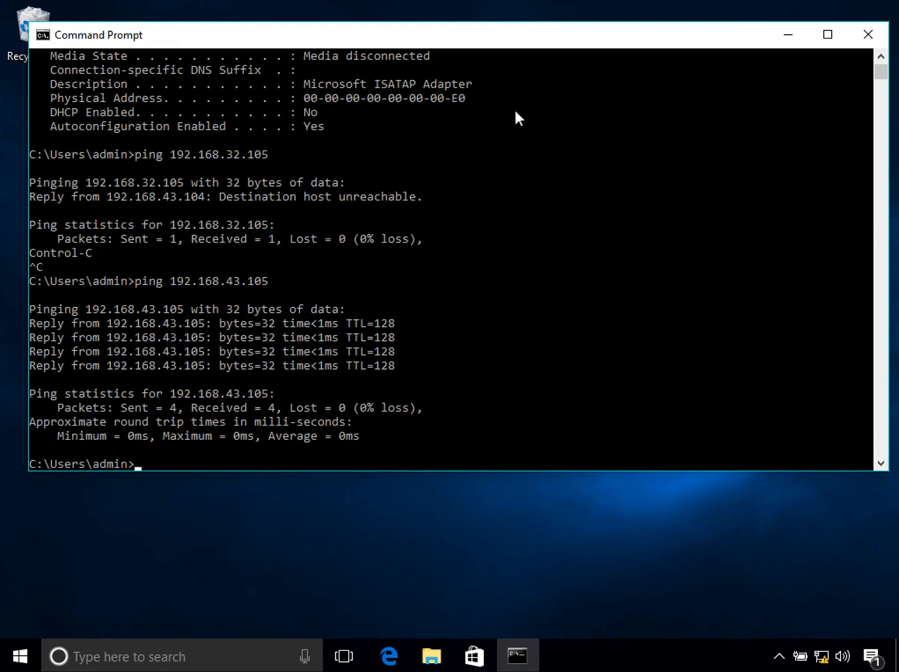
left_click(788, 35)
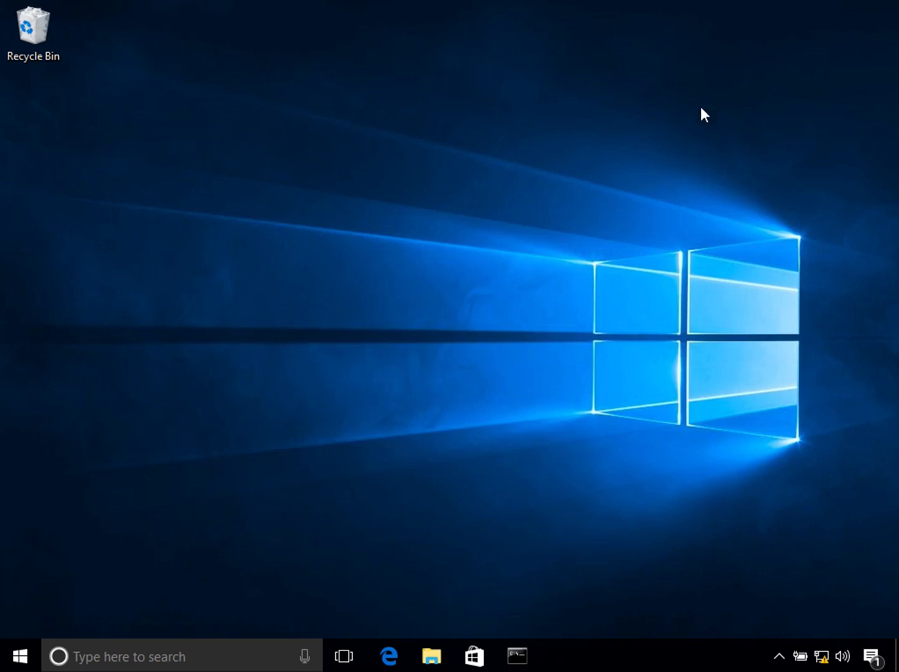